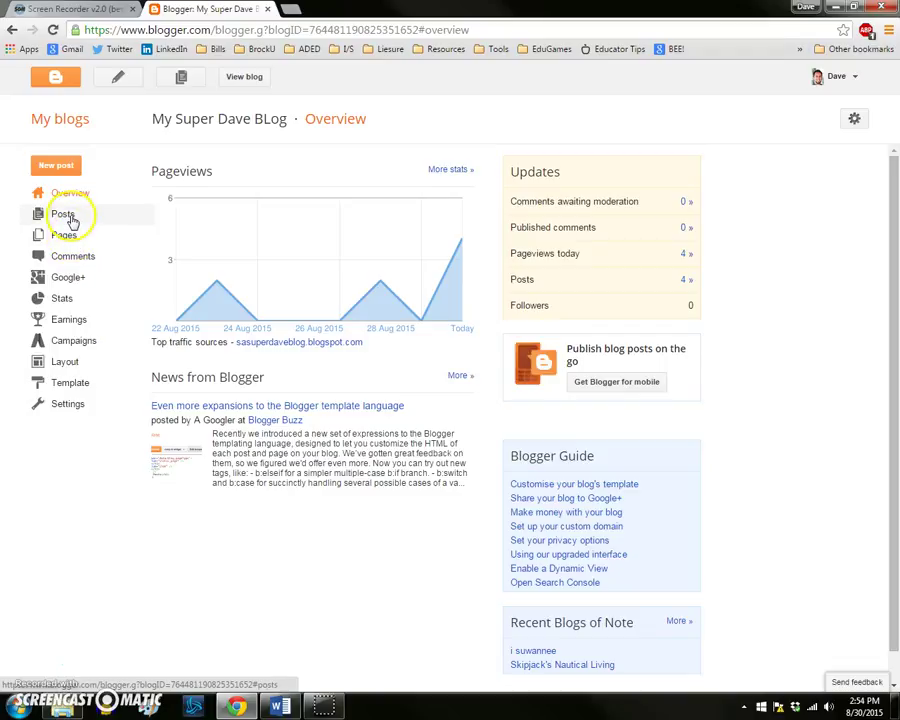
Create a new blog page titled "Math" with an empty body and publish it.
{"action": "left_click", "coordinate": [66, 236]}
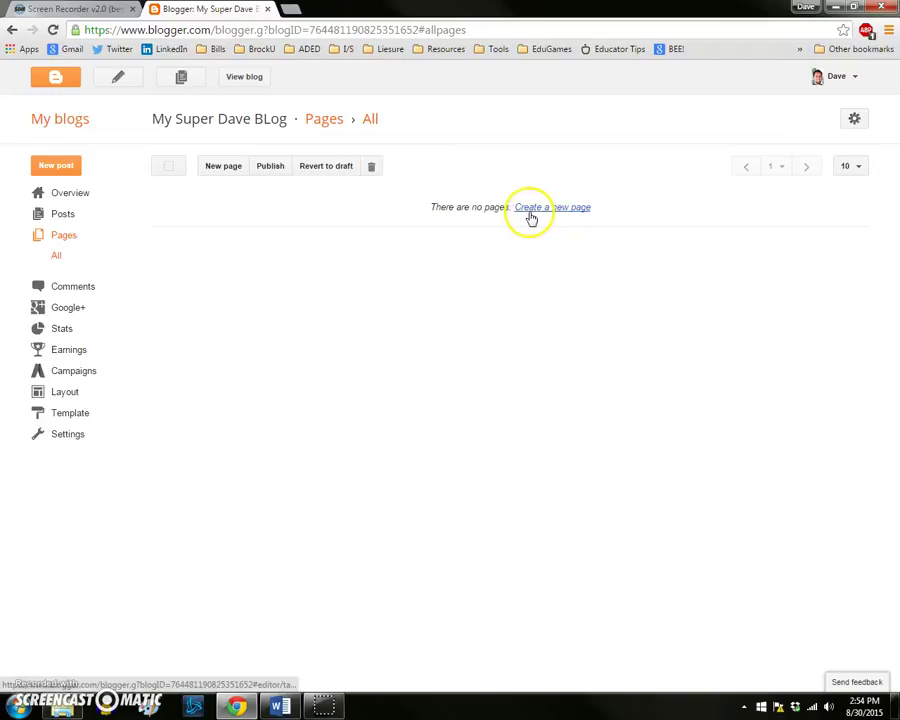
{"action": "left_click", "coordinate": [224, 166]}
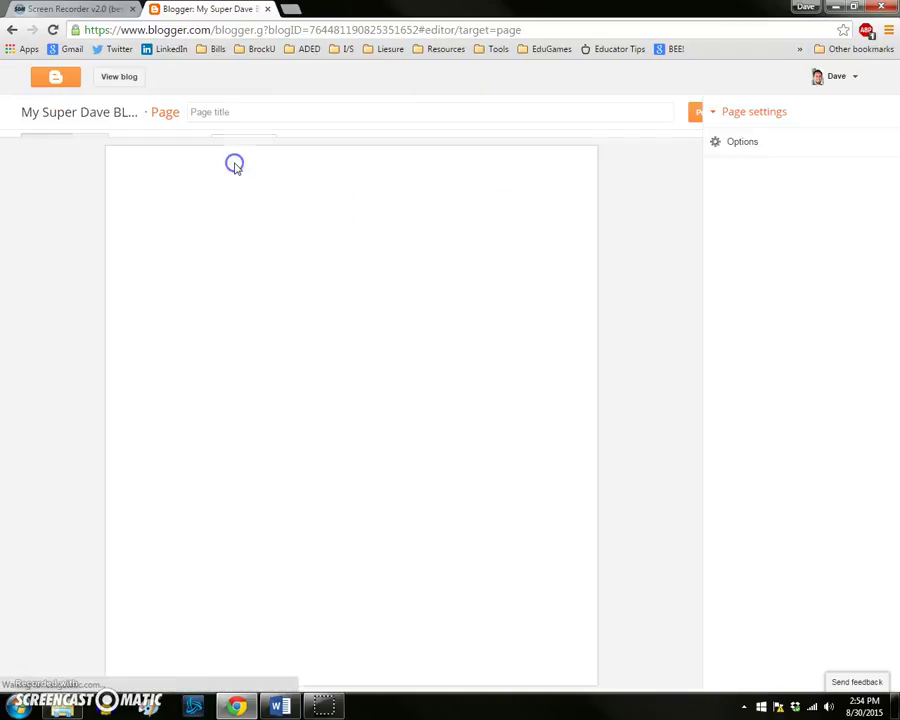
{"action": "left_click", "coordinate": [221, 114]}
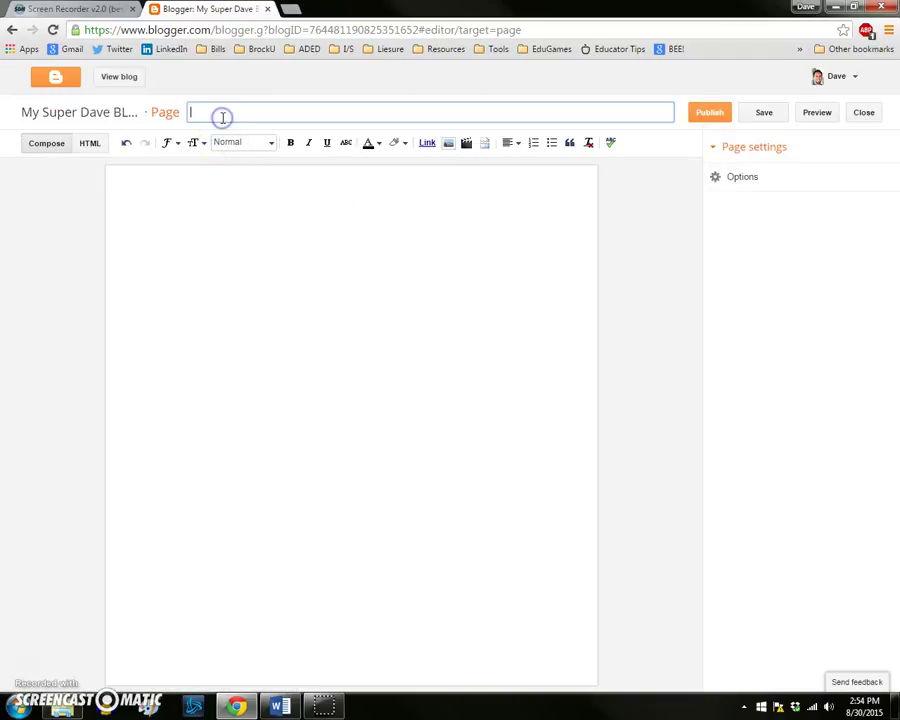
{"action": "type", "text": "Math"}
{"action": "left_click", "coordinate": [250, 262]}
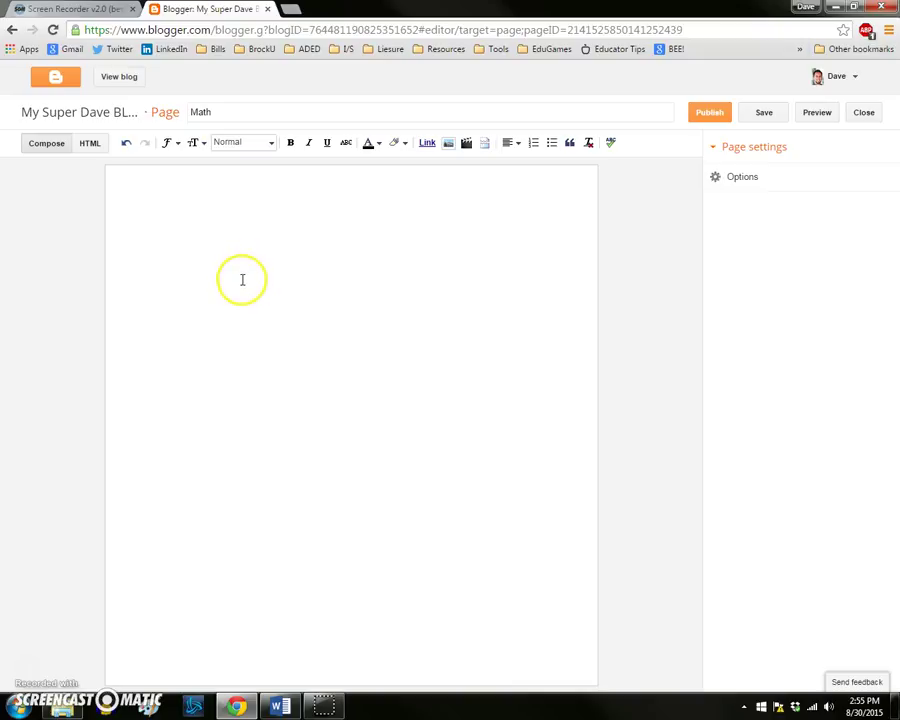
{"action": "left_click", "coordinate": [701, 116]}
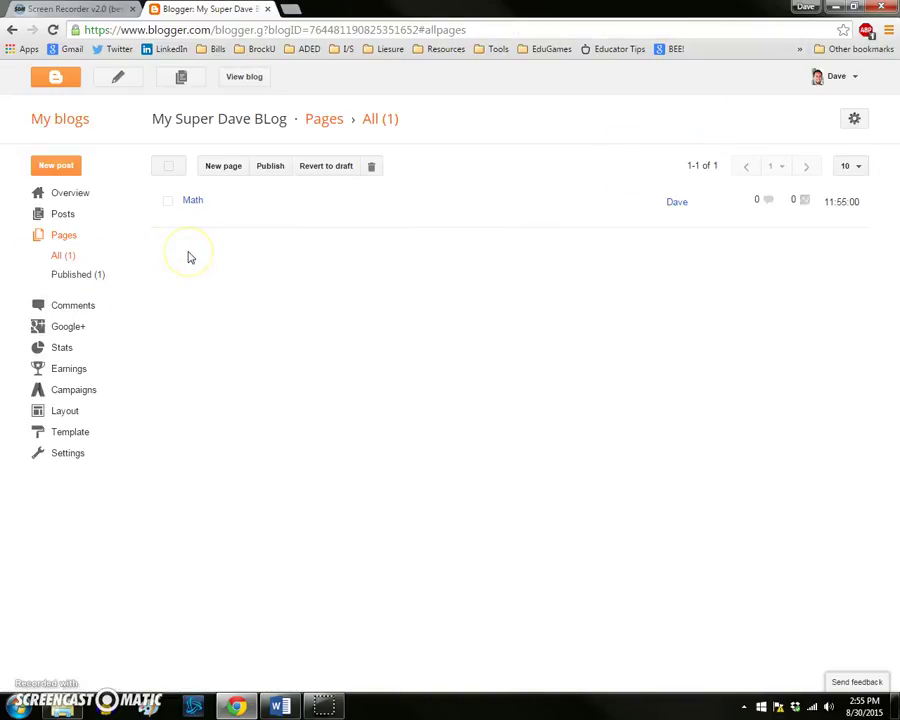
Create another blog page titled "Arts" with an empty body and publish it.
{"action": "mouse_move", "coordinate": [217, 221]}
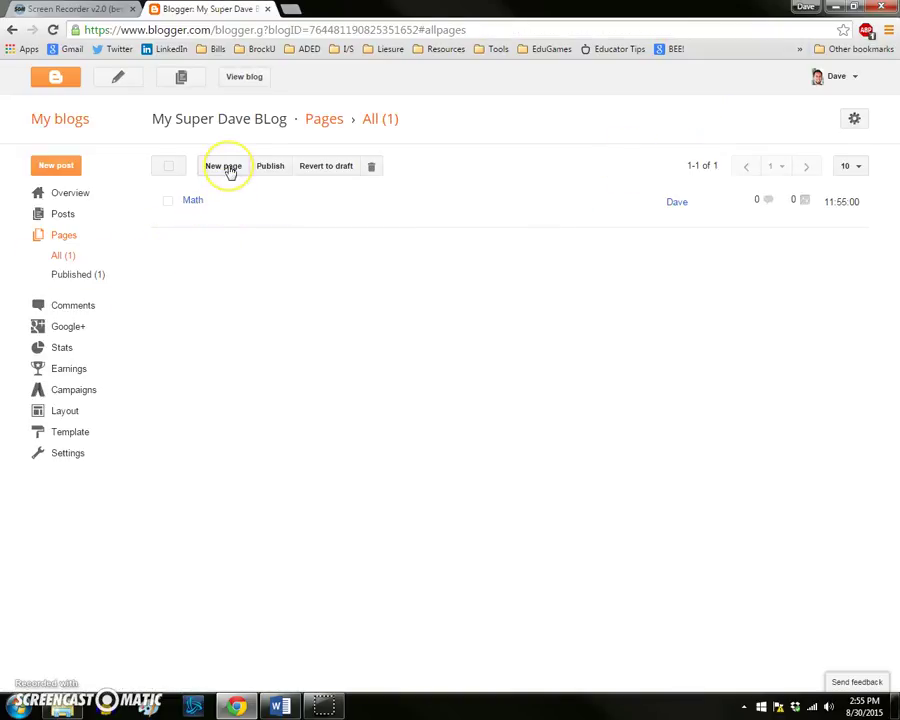
{"action": "left_click", "coordinate": [229, 169]}
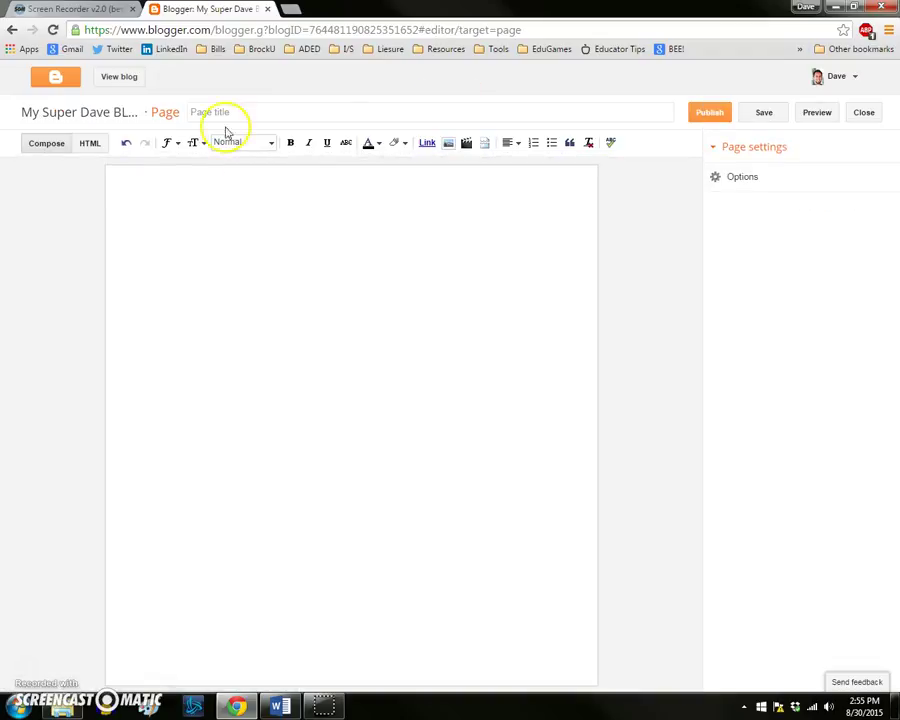
{"action": "left_click", "coordinate": [225, 116]}
{"action": "type", "text": "Arts"}
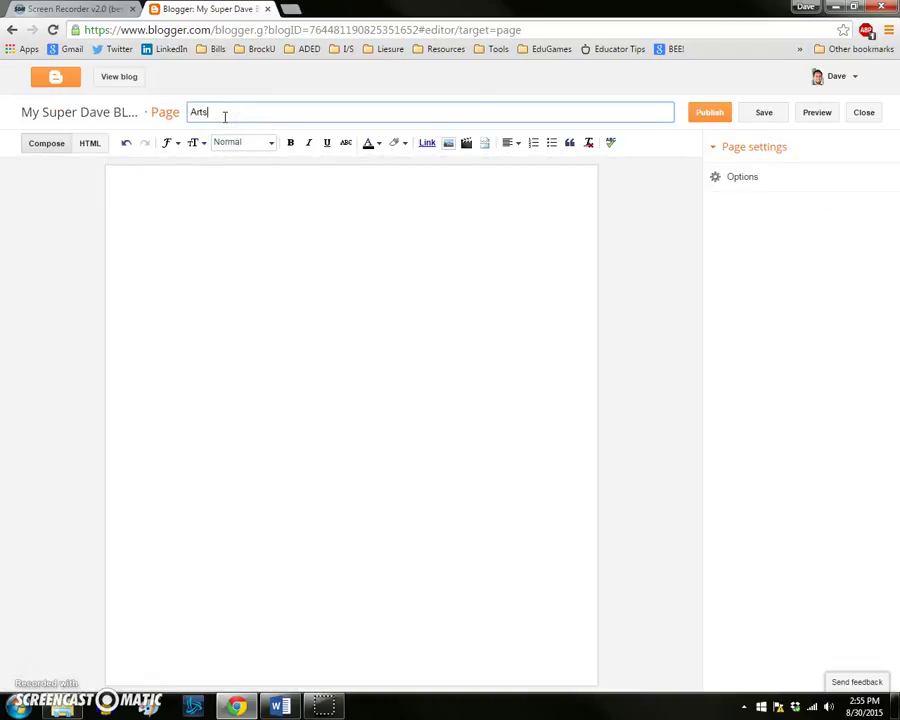
{"action": "left_click", "coordinate": [527, 235]}
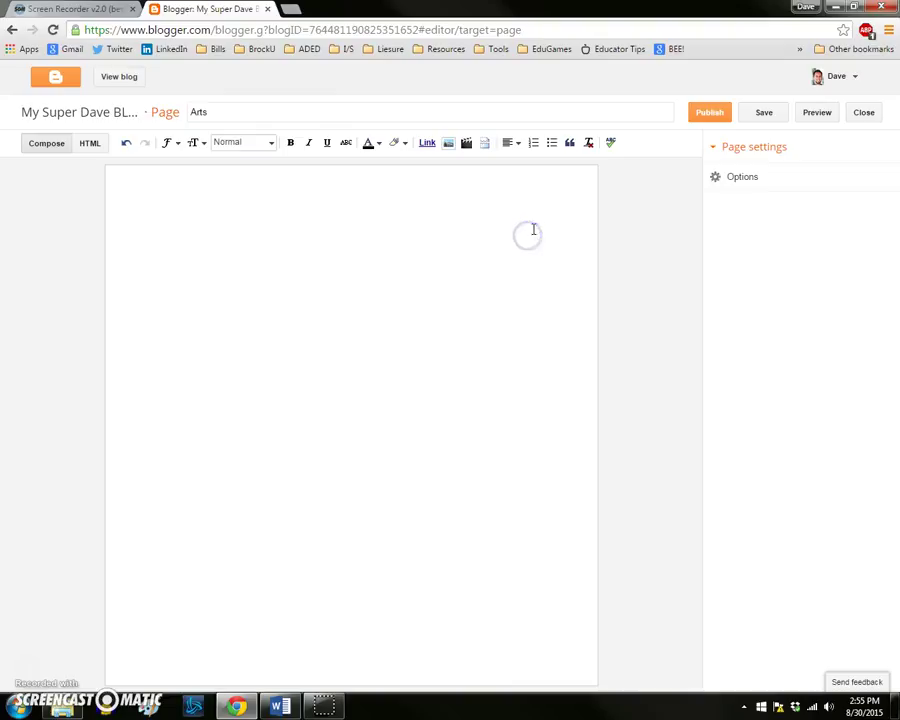
{"action": "left_click", "coordinate": [714, 115]}
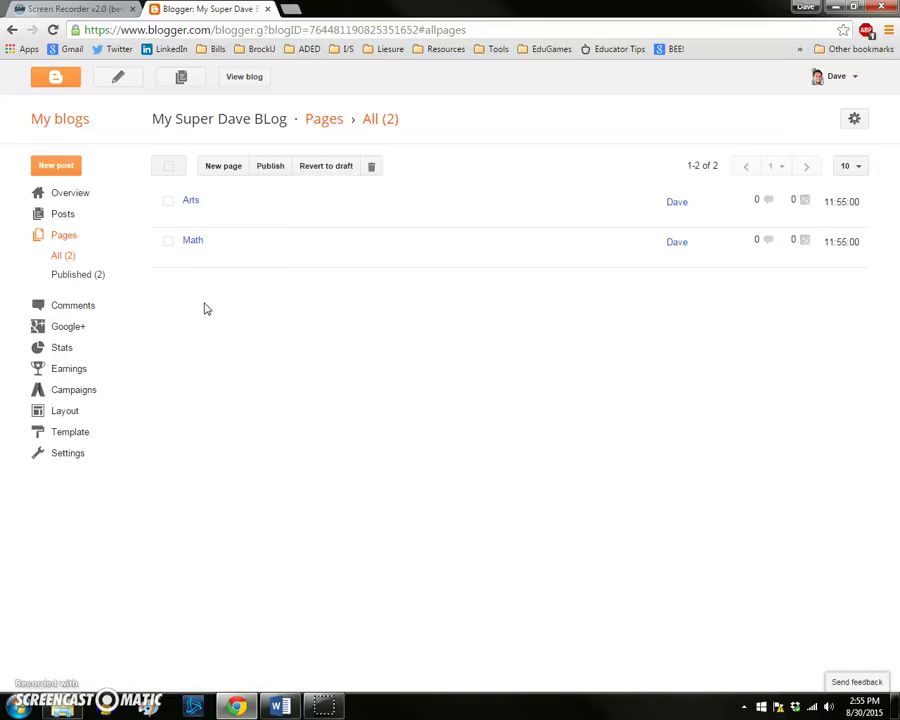
View the live blog and check its front page for links to the published pages.
{"action": "left_click", "coordinate": [254, 82]}
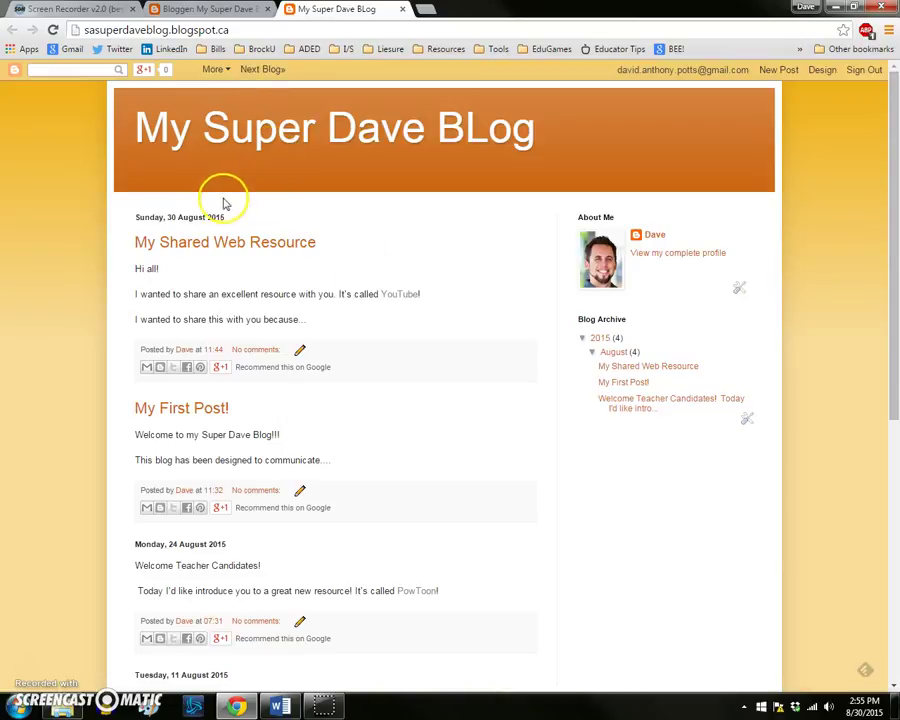
{"action": "scroll", "coordinate": [229, 307], "scroll_direction": "down", "scroll_amount": 3}
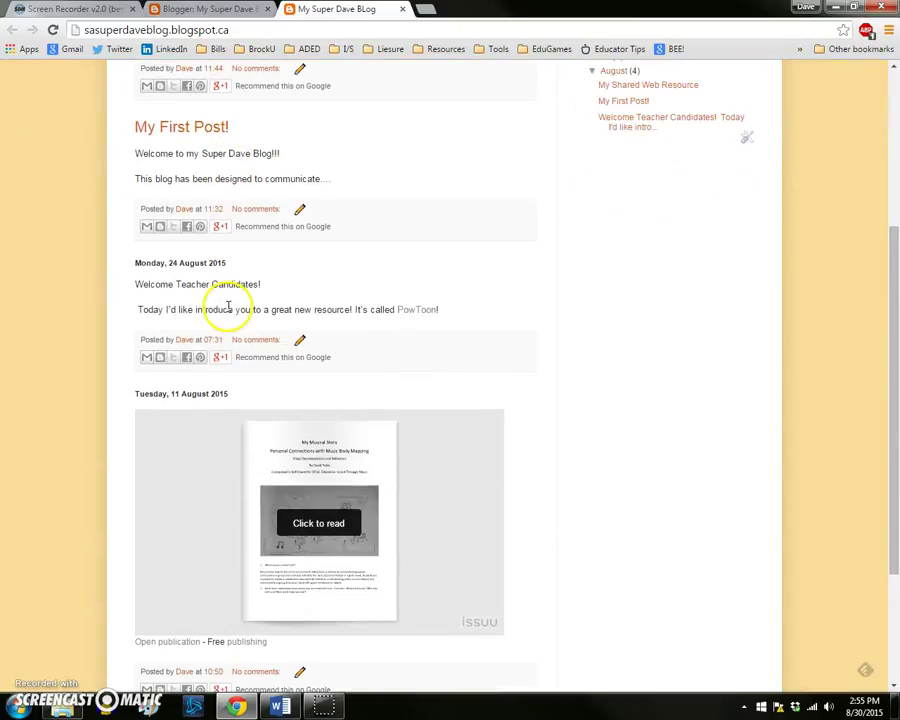
{"action": "scroll", "coordinate": [229, 307], "scroll_direction": "up", "scroll_amount": 3}
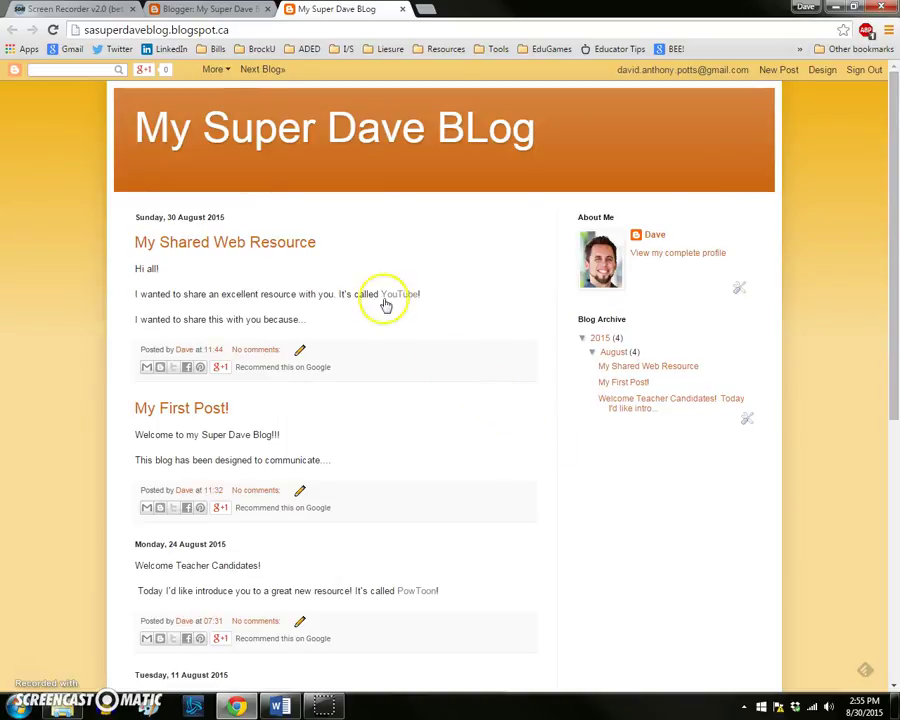
Add a Pages gadget to the Cross-Column section of the blog layout.
{"action": "left_click", "coordinate": [198, 9]}
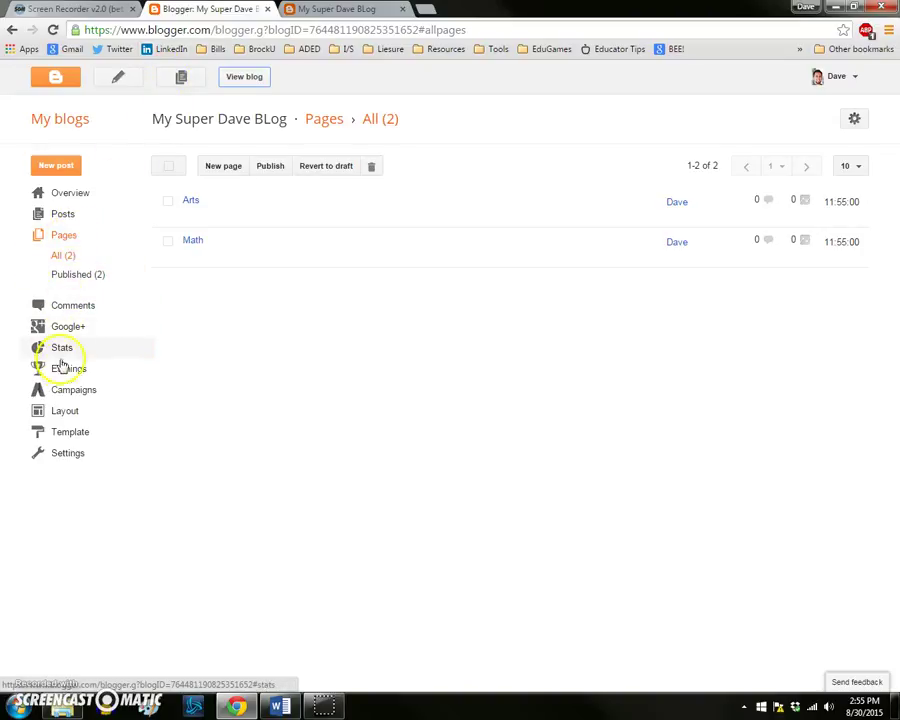
{"action": "left_click", "coordinate": [66, 410]}
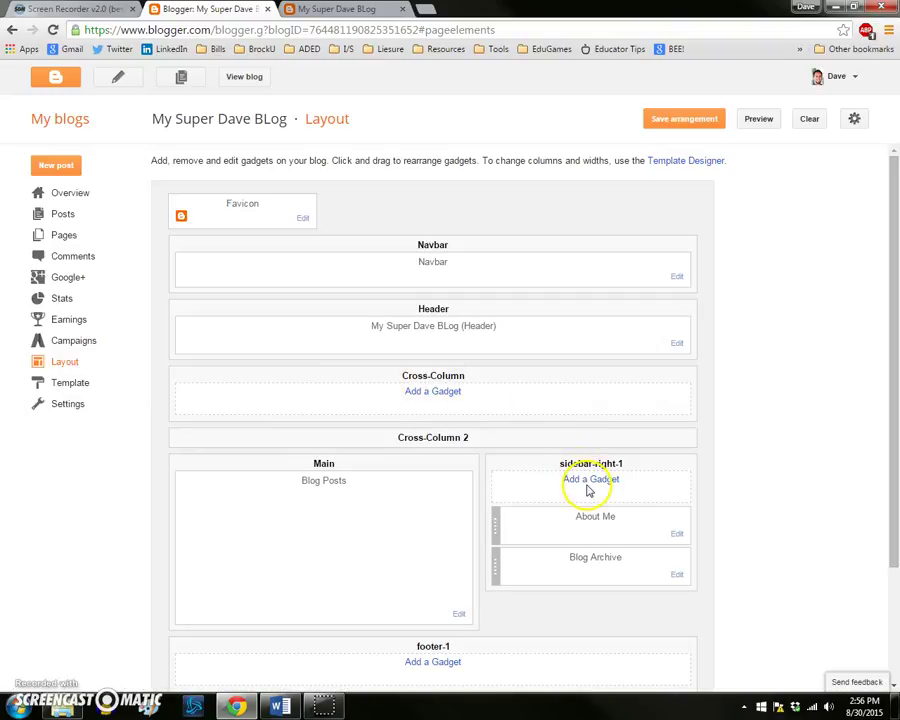
{"action": "left_click", "coordinate": [447, 394]}
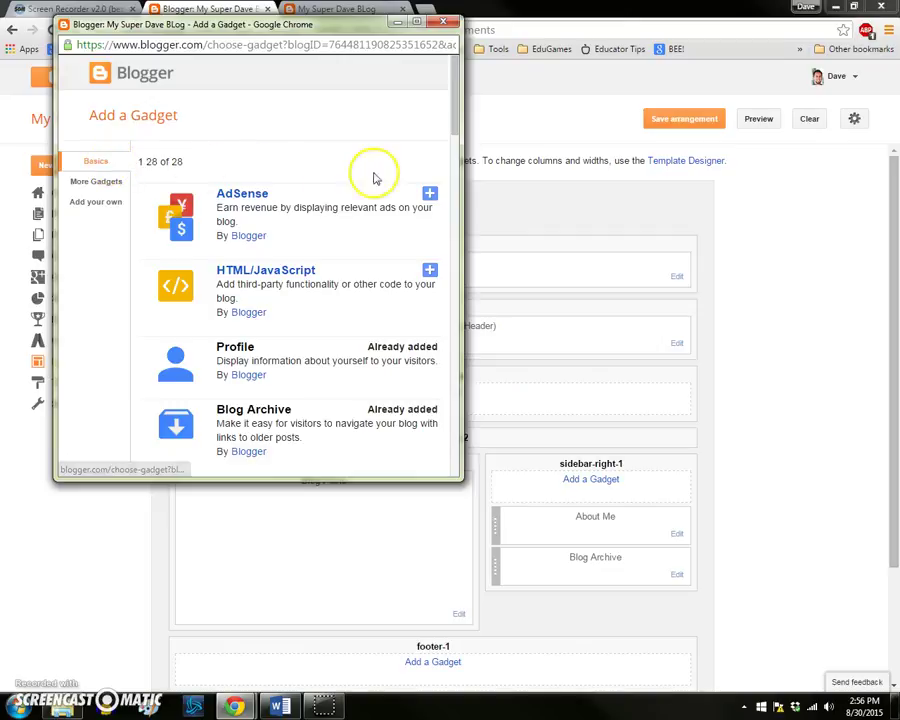
{"action": "left_click_drag", "start_coordinate": [454, 120], "coordinate": [450, 203]}
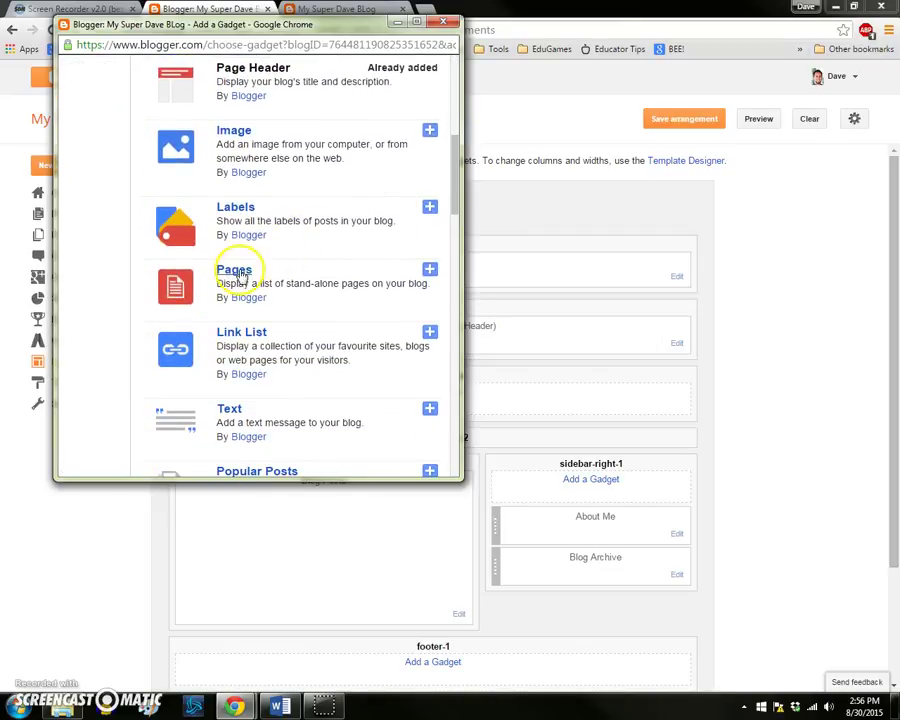
{"action": "left_click", "coordinate": [429, 270]}
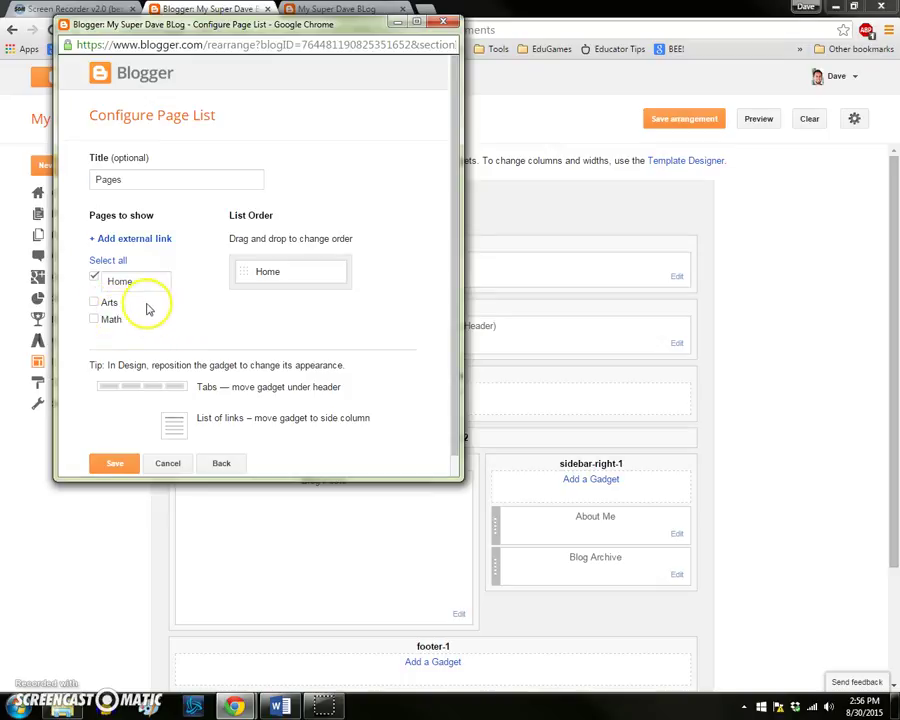
Include the Arts and Math pages in the page list, ordered Home, Math, Arts.
{"action": "left_click", "coordinate": [94, 302]}
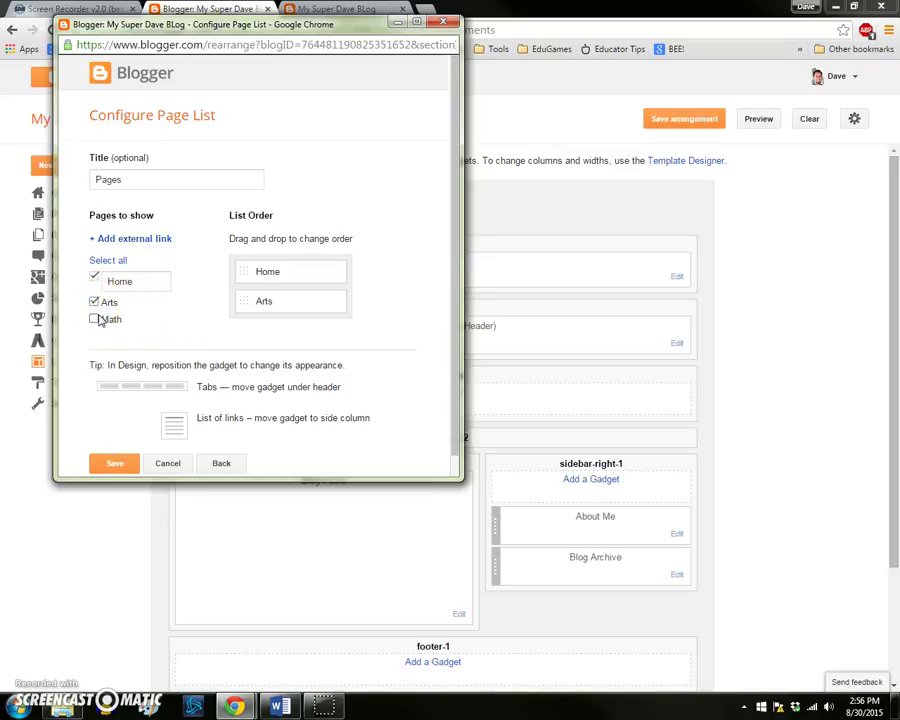
{"action": "left_click", "coordinate": [94, 319]}
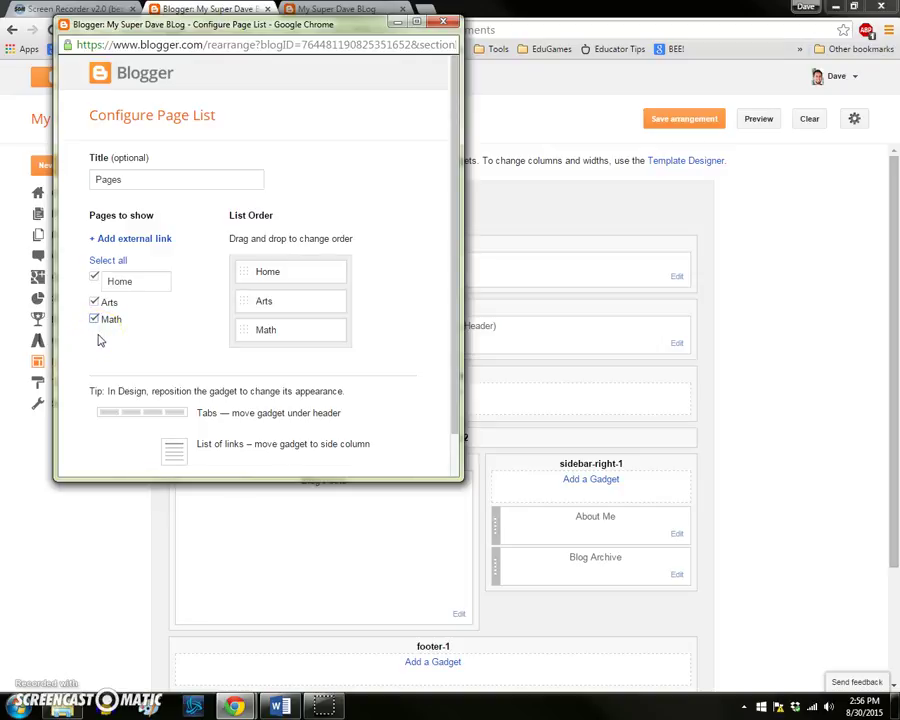
{"action": "left_click", "coordinate": [94, 302]}
{"action": "left_click", "coordinate": [144, 326]}
{"action": "left_click", "coordinate": [95, 303]}
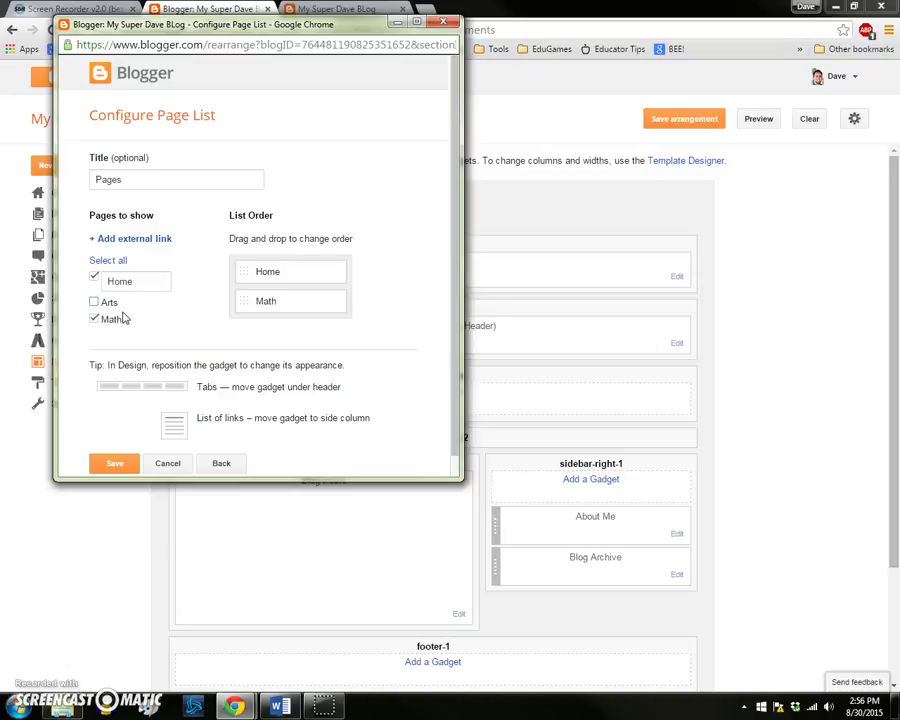
{"action": "left_click", "coordinate": [94, 304]}
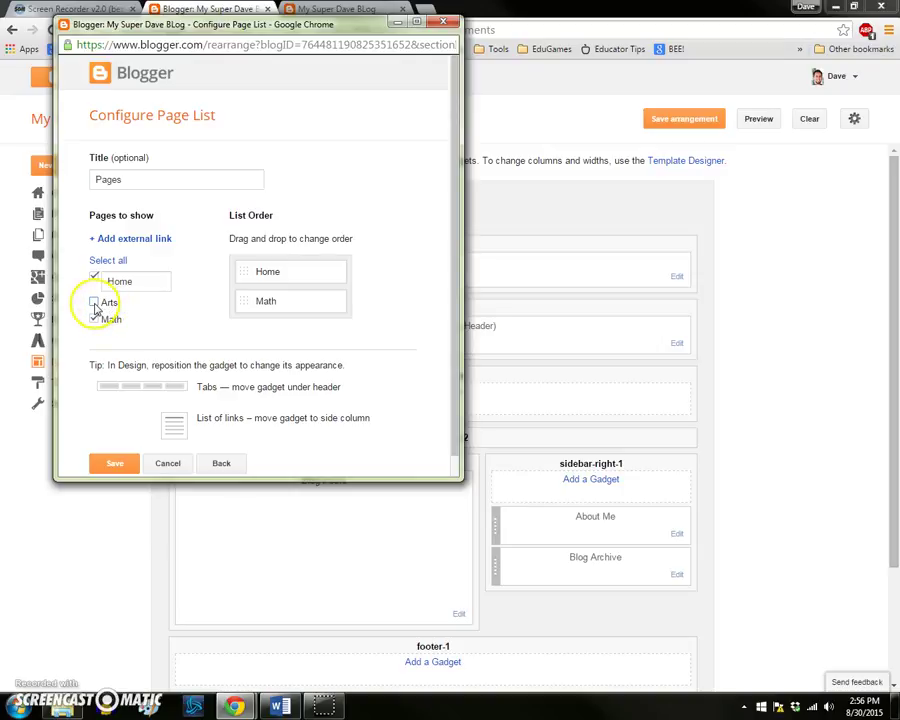
{"action": "left_click", "coordinate": [94, 304]}
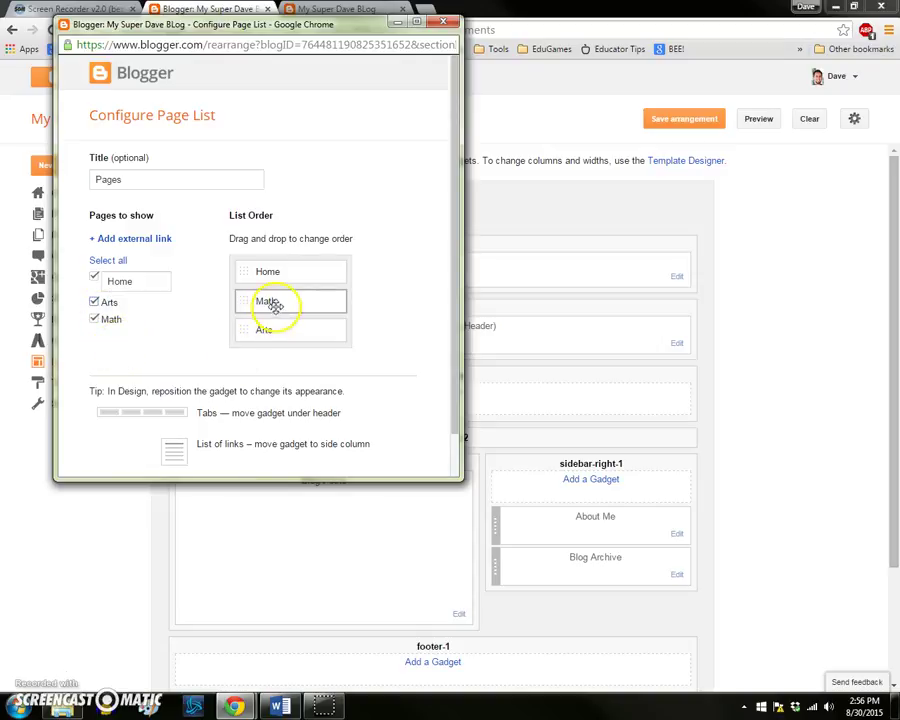
Try rearranging the entries in the list order, ending with Home, Math, Arts.
{"action": "mouse_move", "coordinate": [277, 302]}
{"action": "left_mouse_down"}
{"action": "mouse_move", "coordinate": [277, 345]}
{"action": "mouse_move", "coordinate": [283, 289]}
{"action": "left_mouse_up"}
{"action": "left_click_drag", "start_coordinate": [284, 269], "coordinate": [288, 321]}
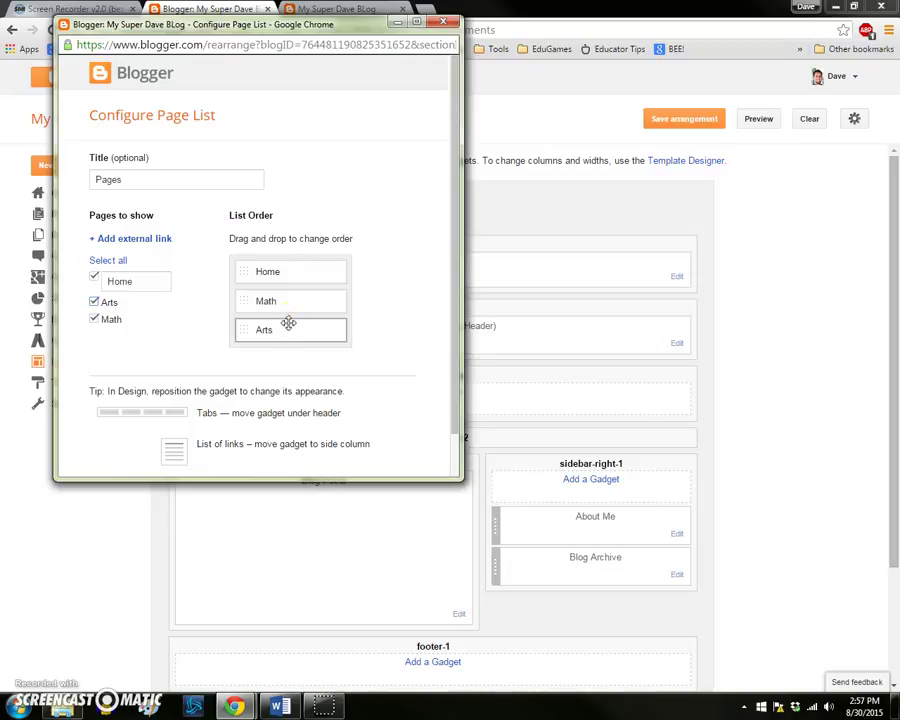
{"action": "left_click", "coordinate": [289, 292]}
{"action": "left_click", "coordinate": [289, 333]}
Save the Pages gadget configuration and the blog's layout arrangement.
{"action": "scroll", "coordinate": [290, 336], "scroll_direction": "down", "scroll_amount": 1}
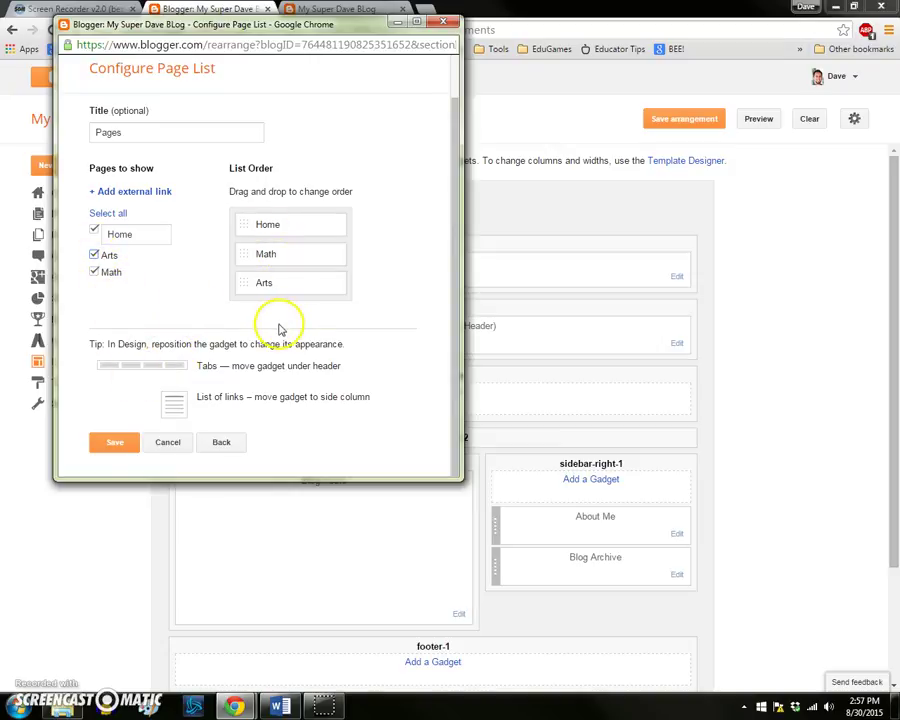
{"action": "left_click", "coordinate": [114, 445]}
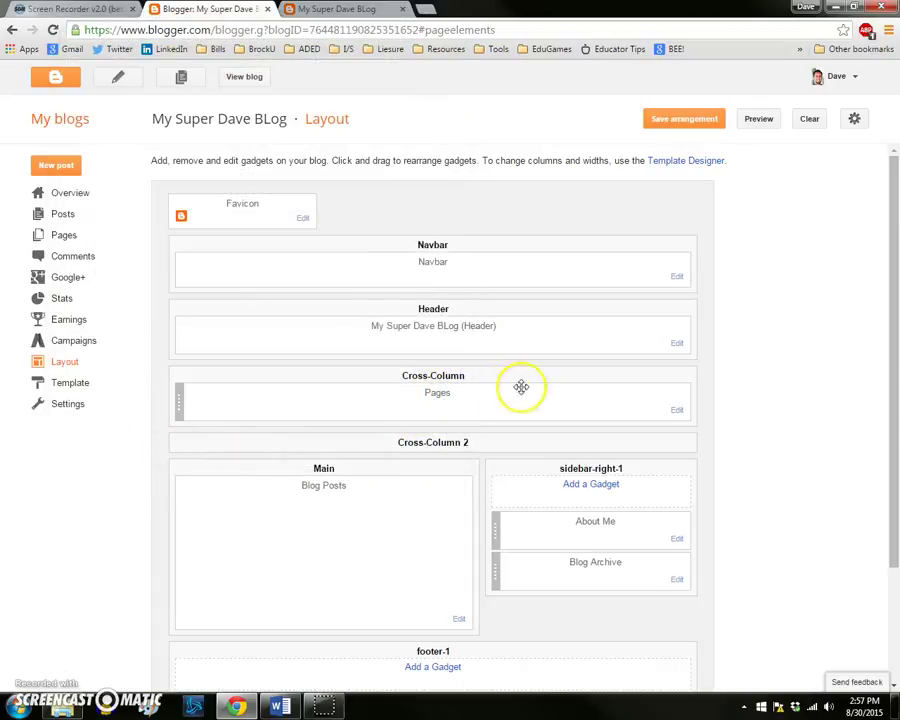
{"action": "left_click", "coordinate": [705, 121]}
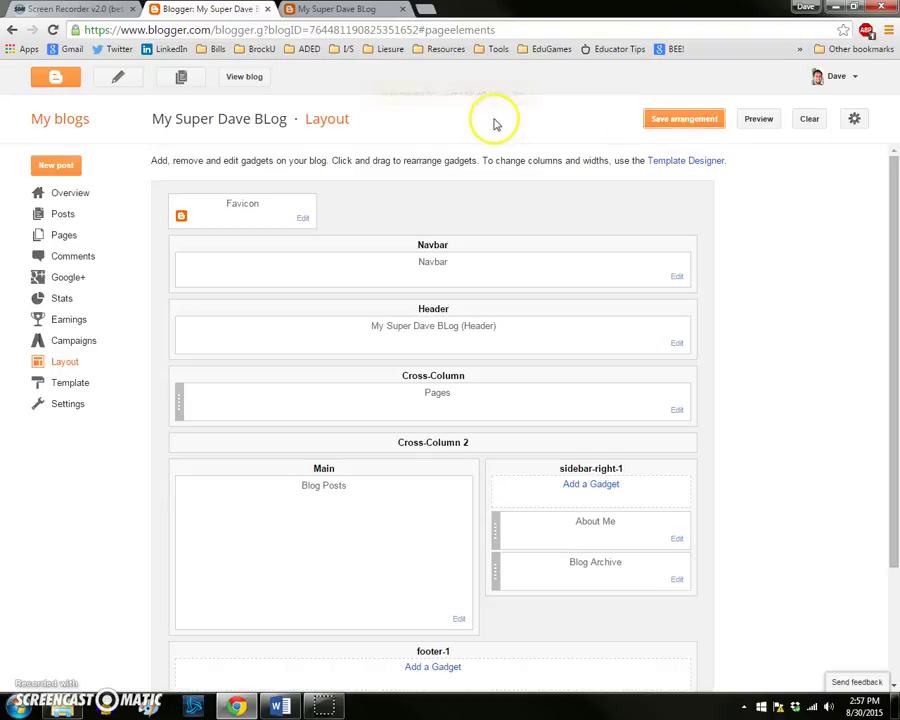
Reload the live blog and check the Math and Arts page tabs below the header.
{"action": "left_click", "coordinate": [338, 12]}
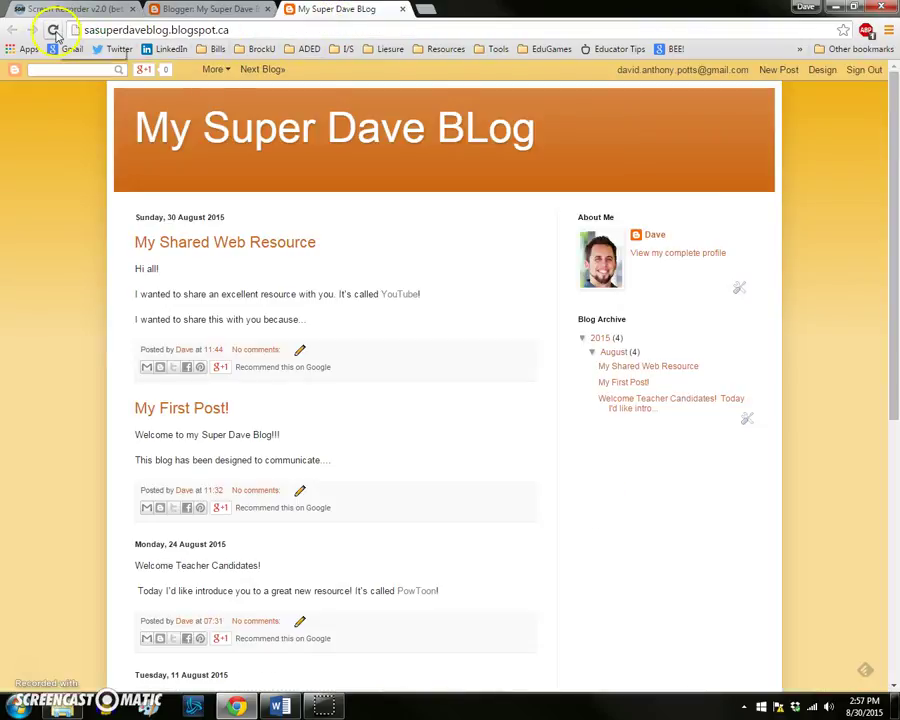
{"action": "left_click", "coordinate": [53, 30]}
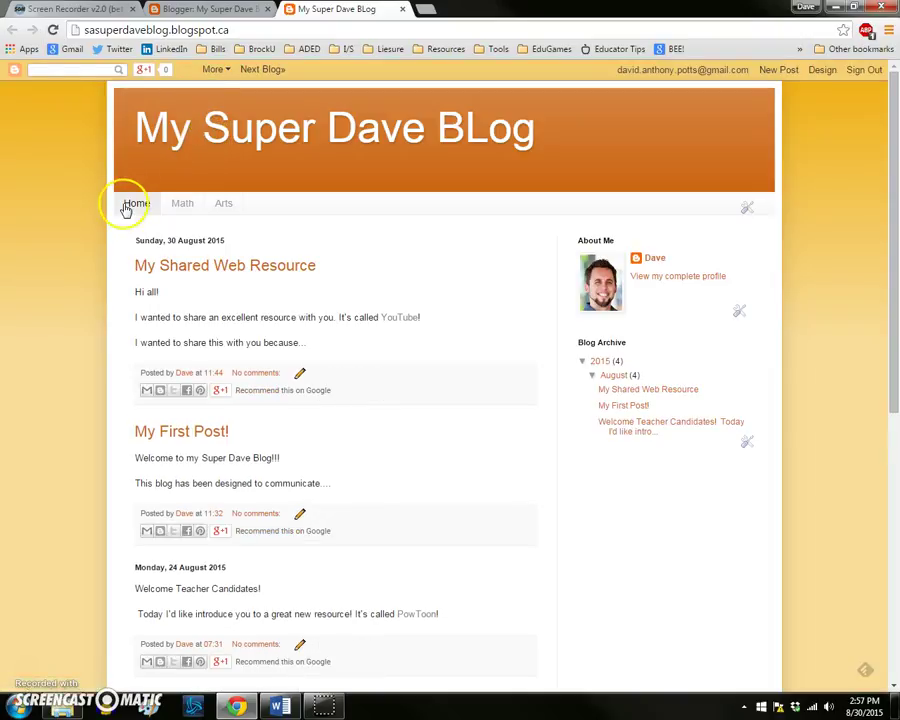
{"action": "left_click", "coordinate": [181, 204]}
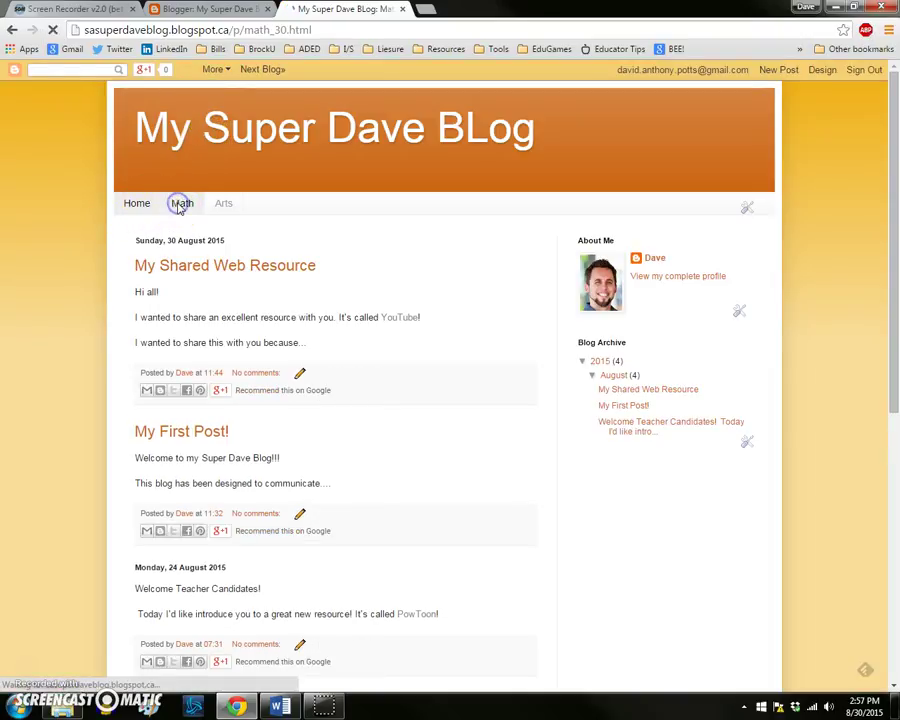
{"action": "left_click", "coordinate": [218, 203]}
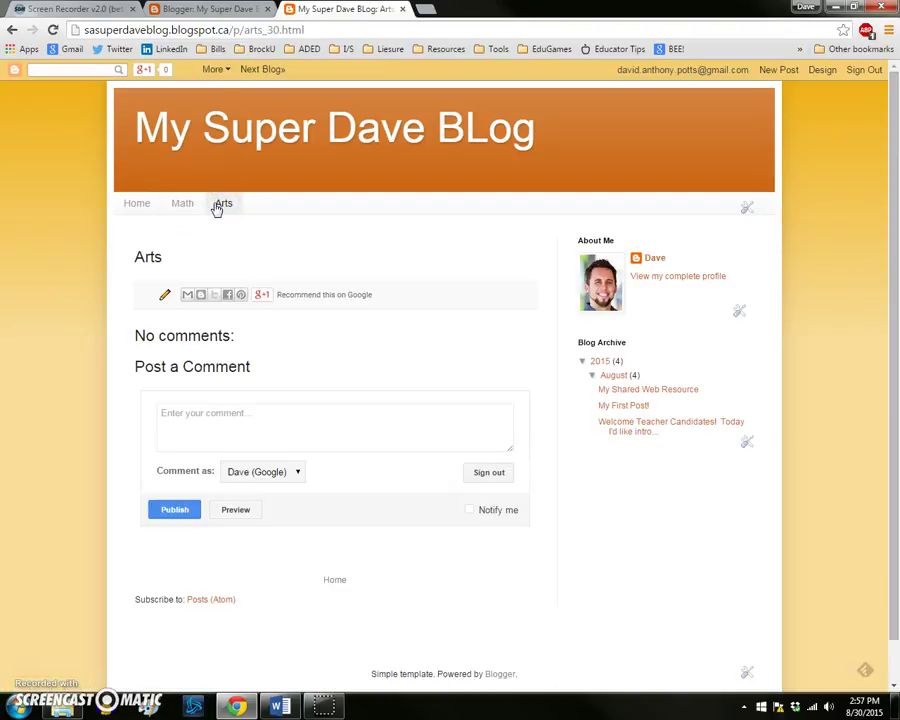
{"action": "left_click", "coordinate": [187, 205]}
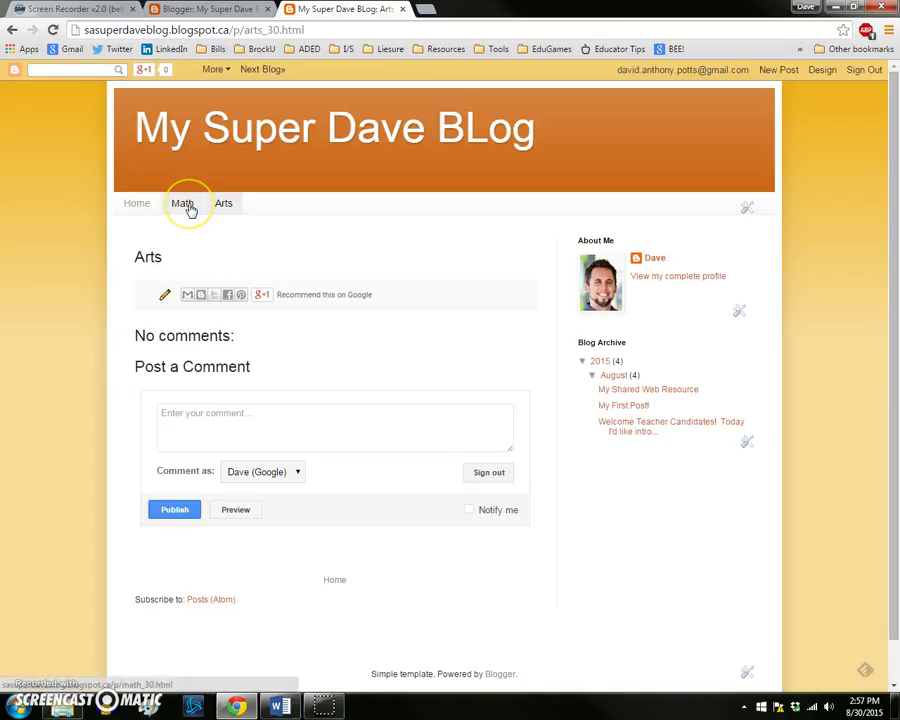
Open the Arts page in the editor from the blog's page list, and close it without editing.
{"action": "left_click", "coordinate": [222, 10]}
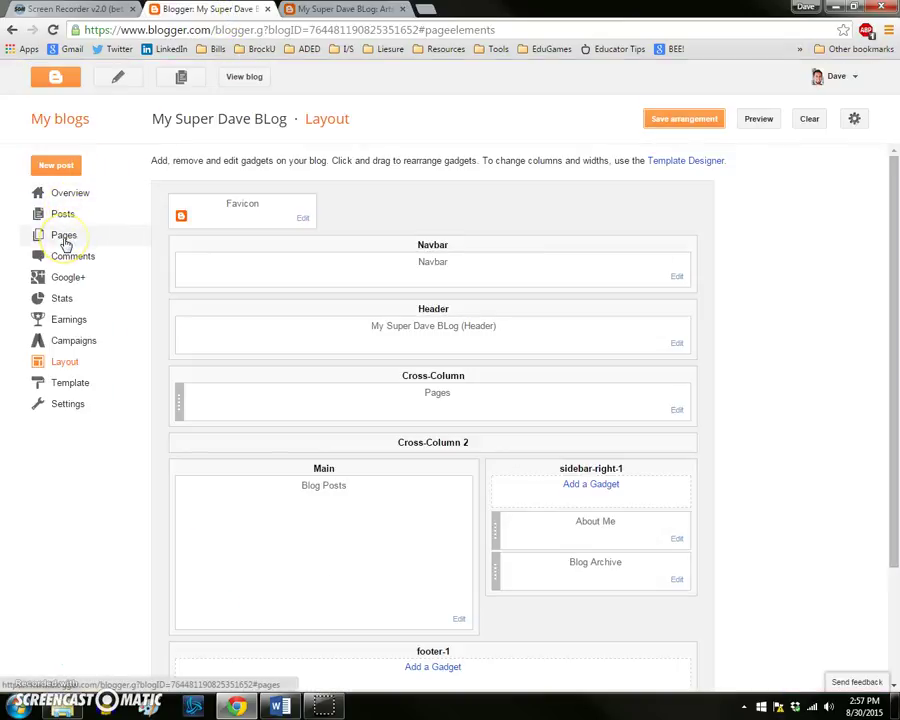
{"action": "left_click", "coordinate": [64, 237]}
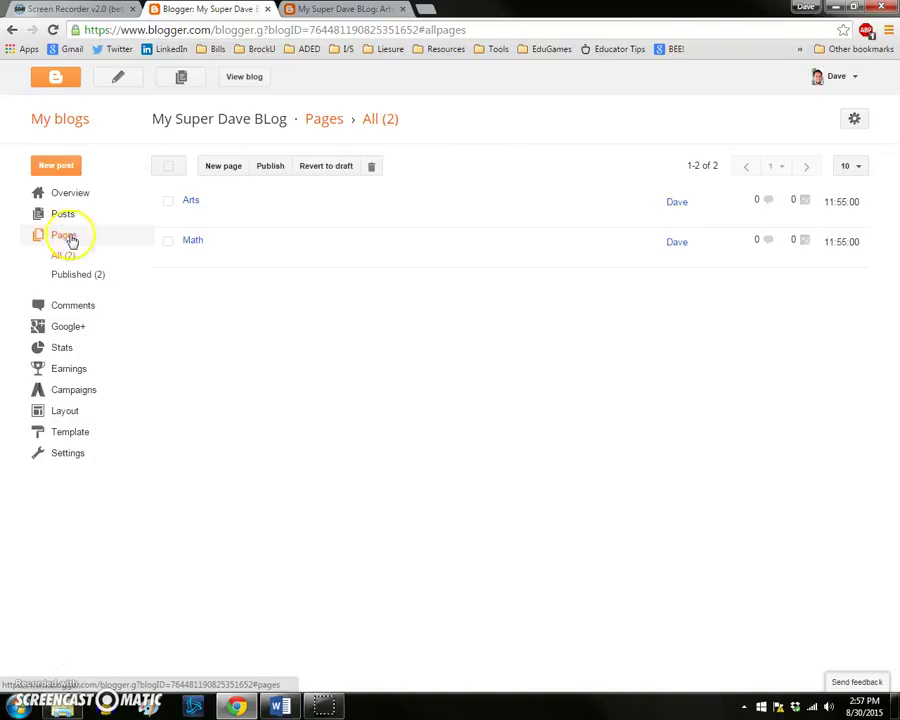
{"action": "left_click", "coordinate": [191, 218]}
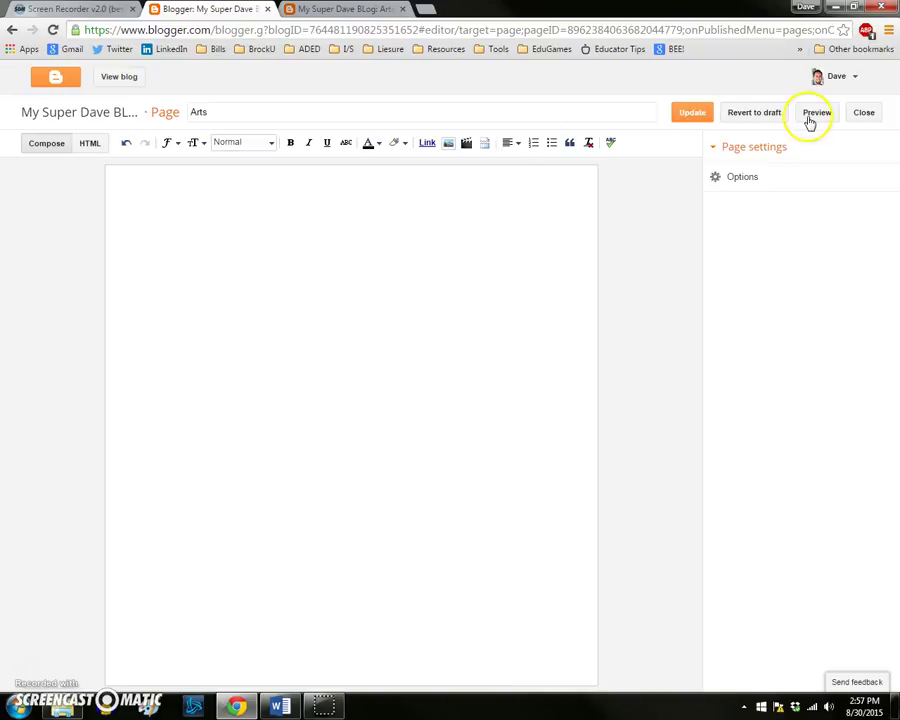
{"action": "left_click", "coordinate": [864, 114]}
{"action": "mouse_move", "coordinate": [364, 241]}
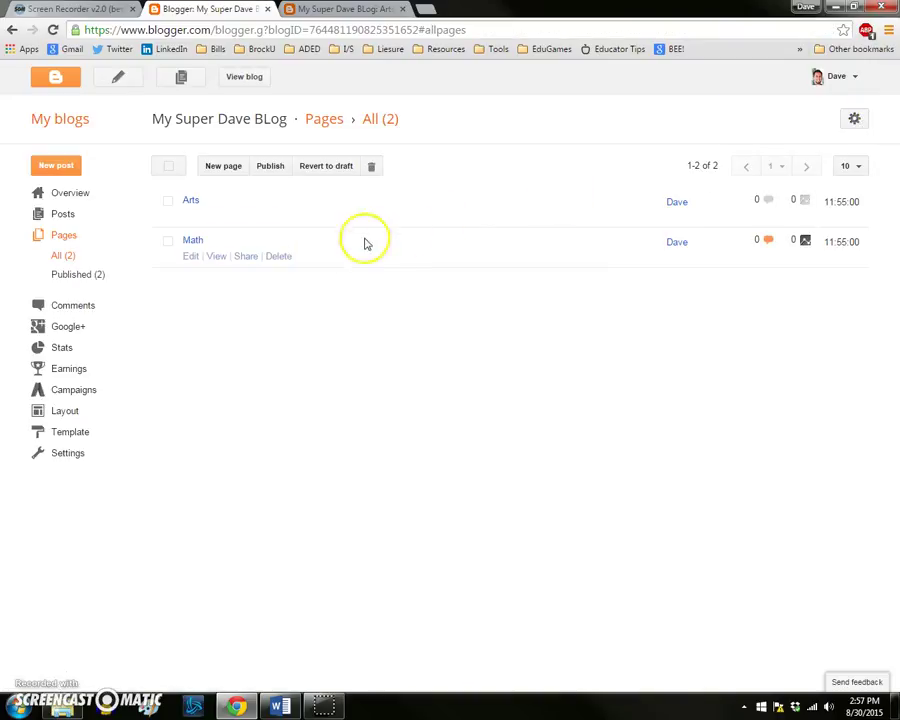